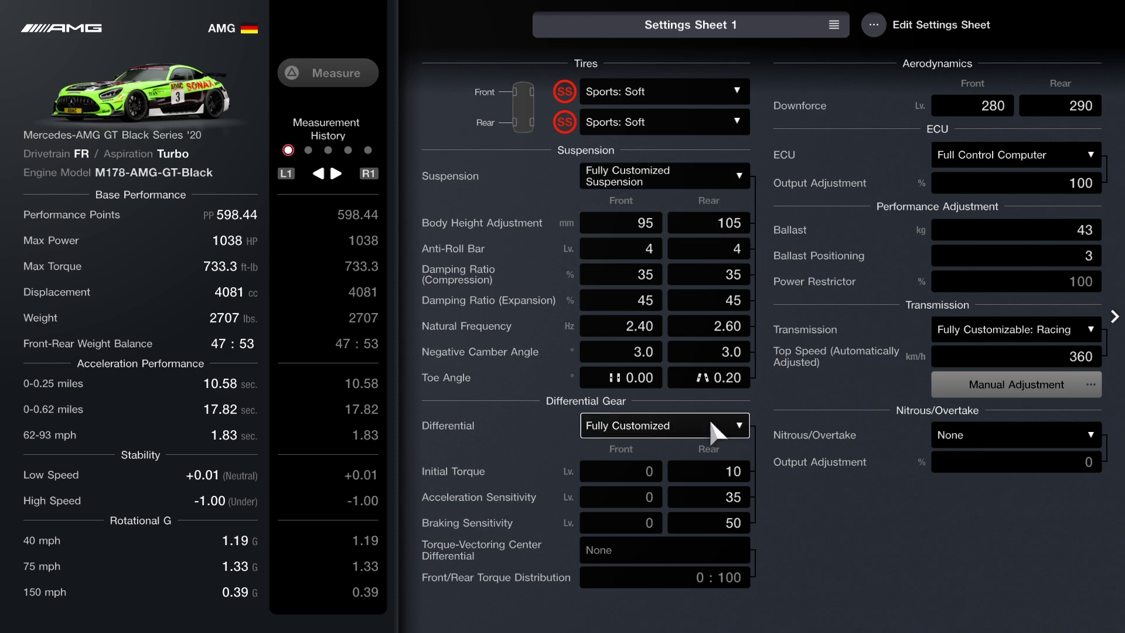
click(703, 179)
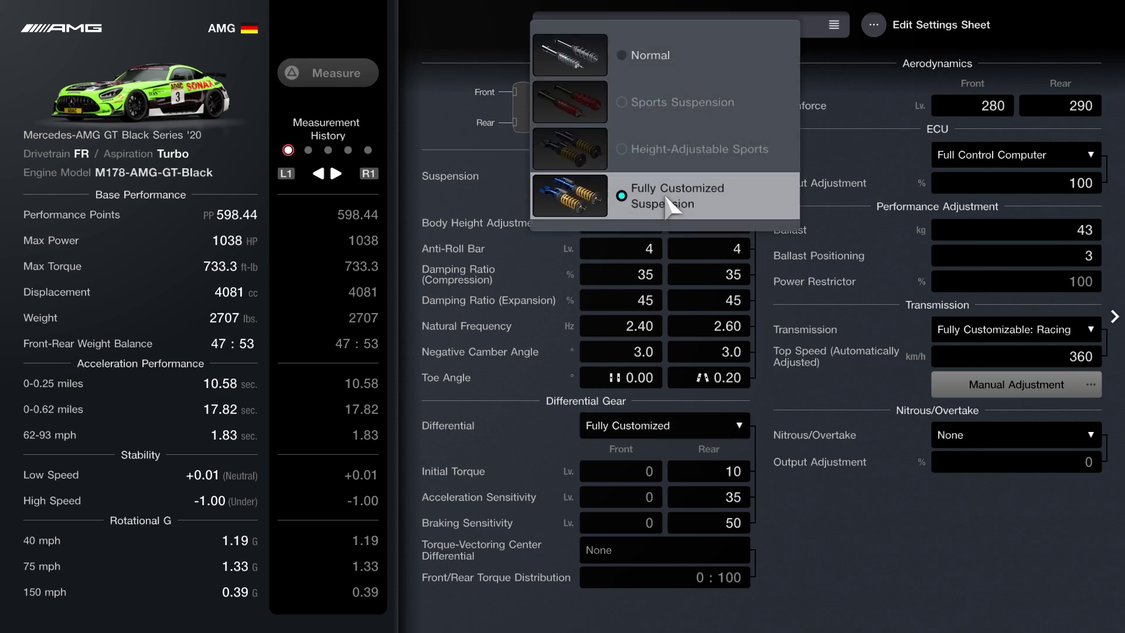
click(668, 204)
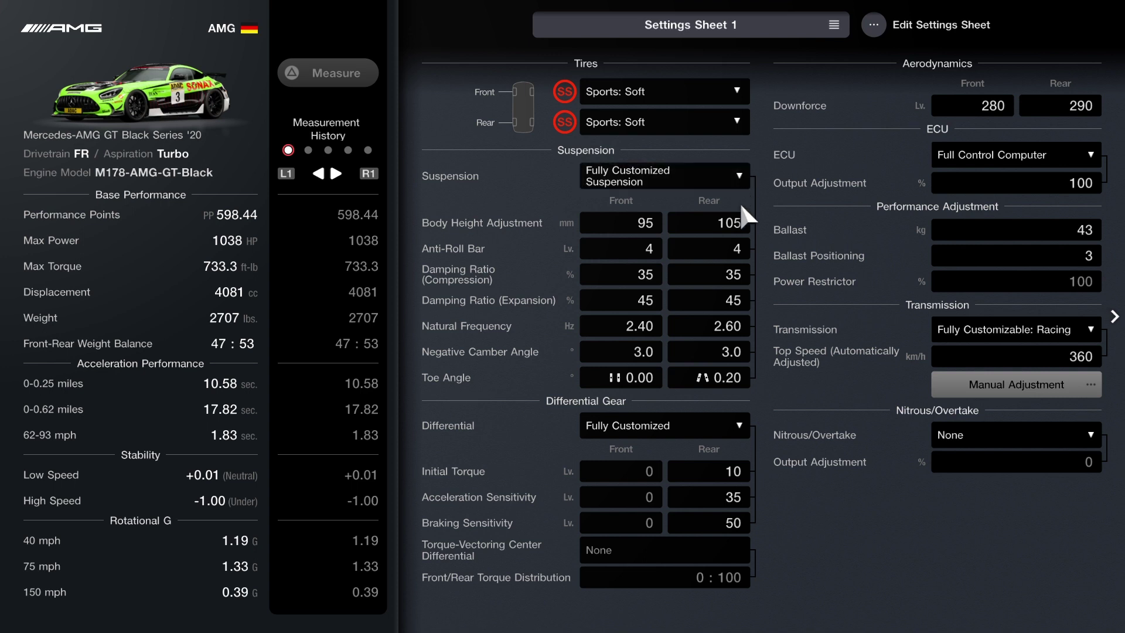
click(714, 424)
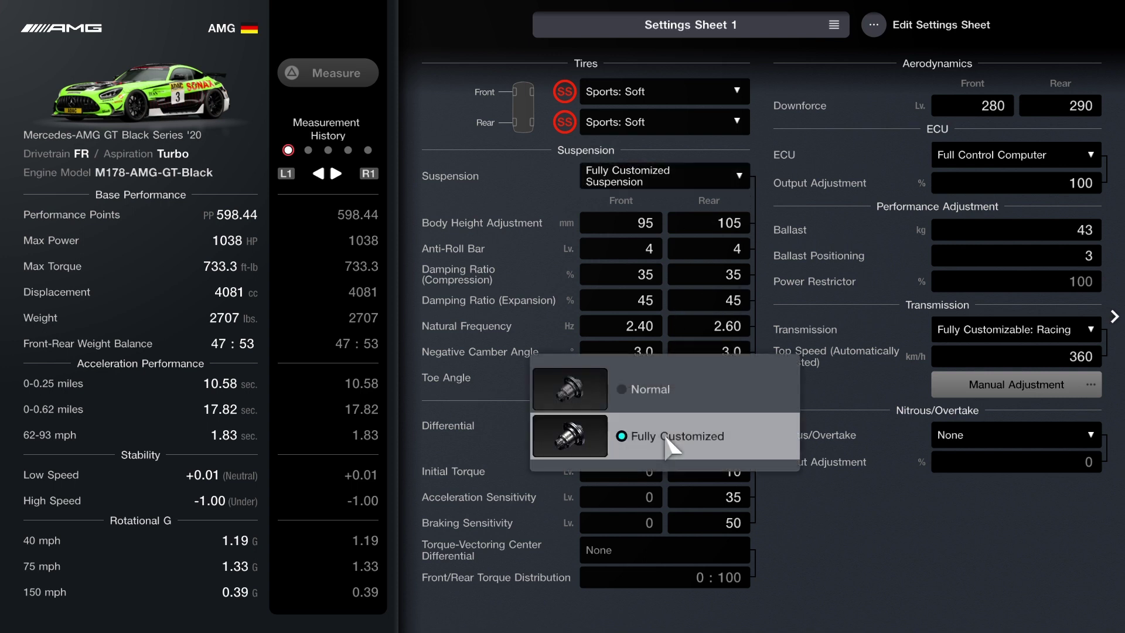
click(670, 443)
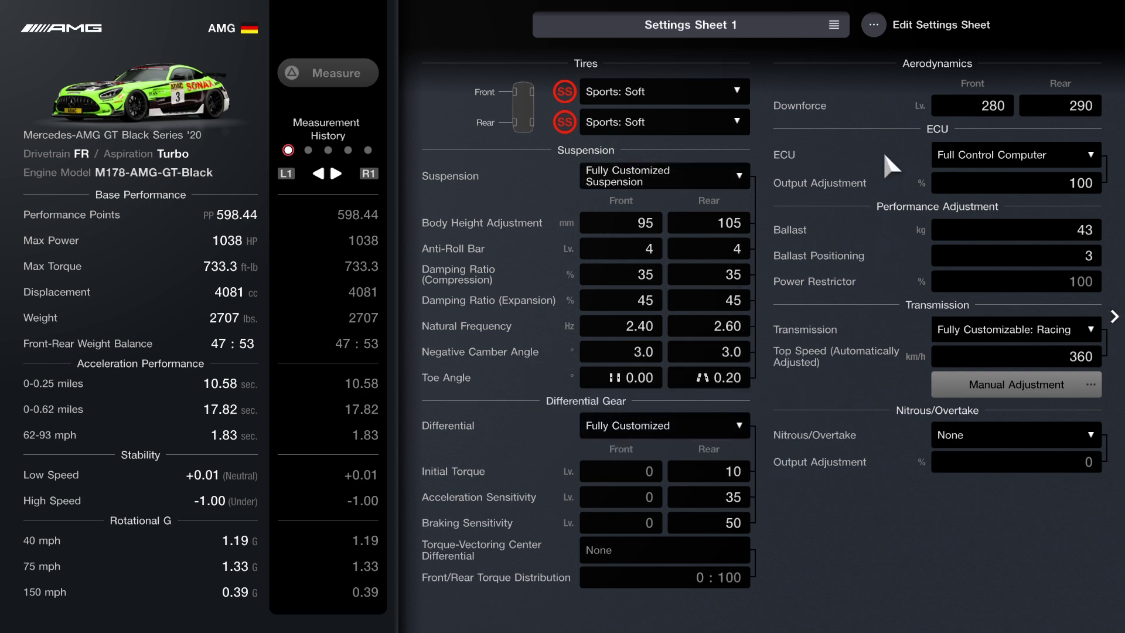
click(976, 106)
click(1060, 105)
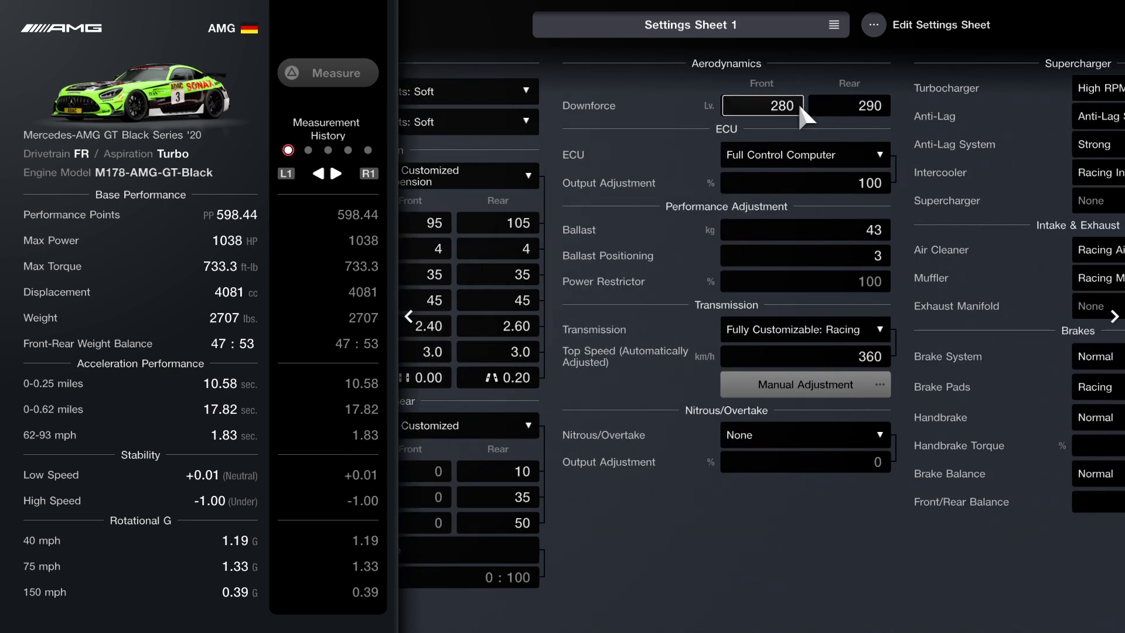
click(761, 106)
key(Escape)
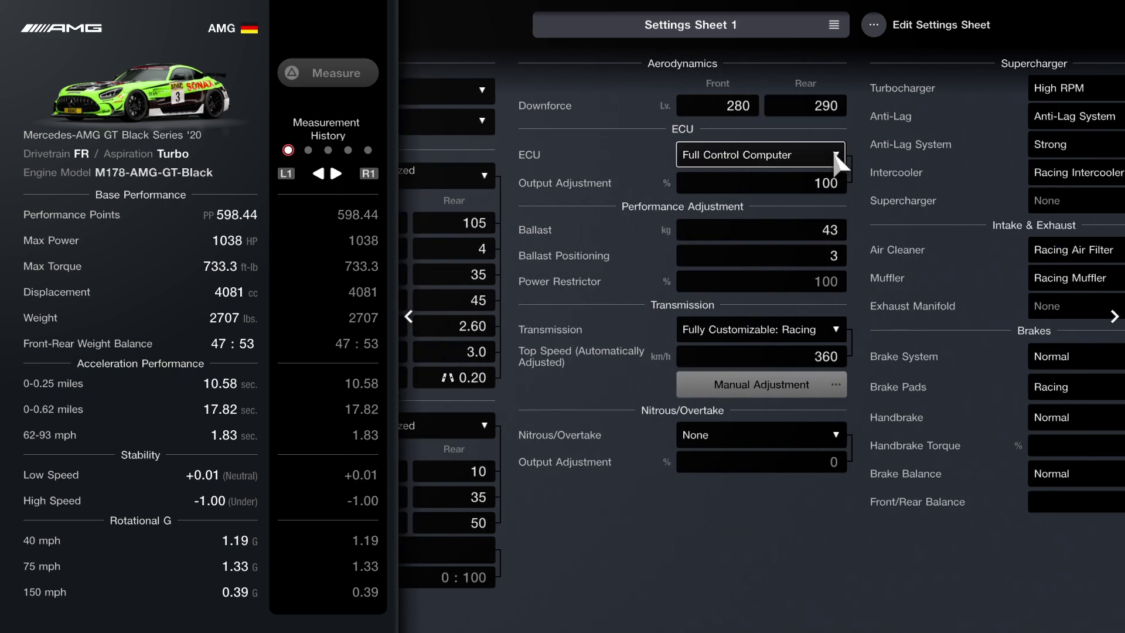
click(835, 229)
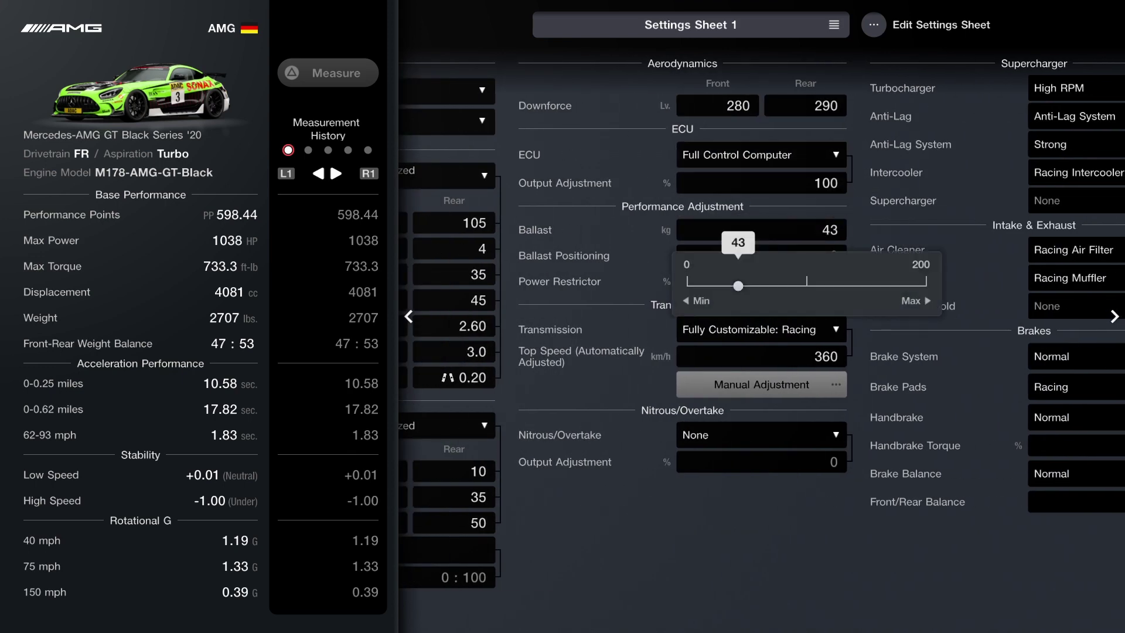
key(Escape)
key(Down)
key(Up)
click(835, 230)
key(Left)
key(Escape)
click(835, 255)
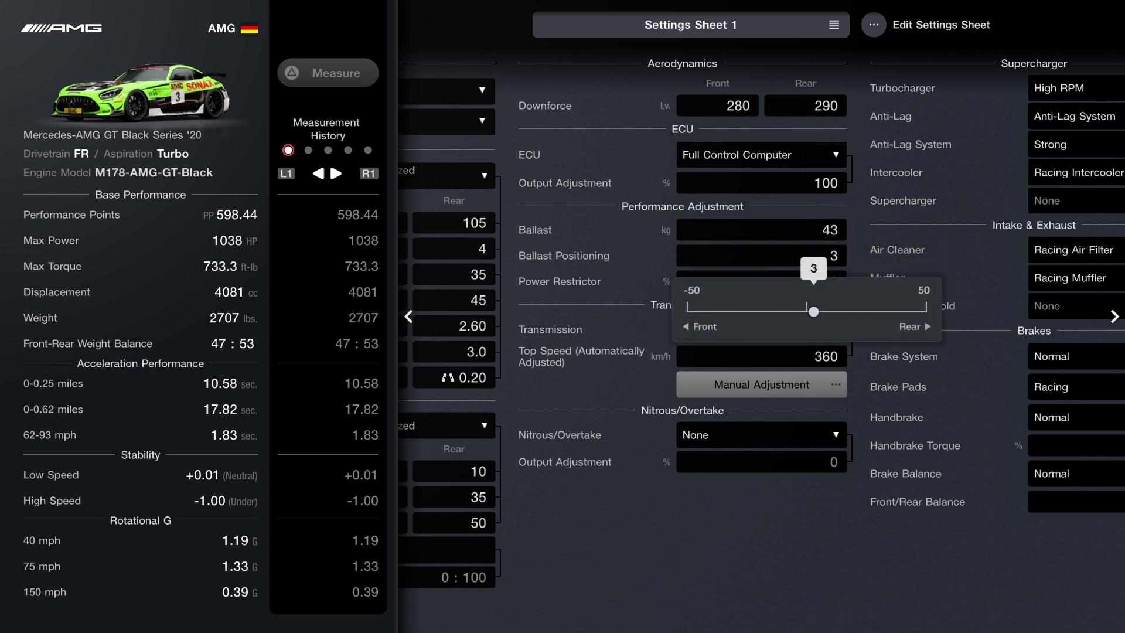
key(Left)
key(Left)
key(Escape)
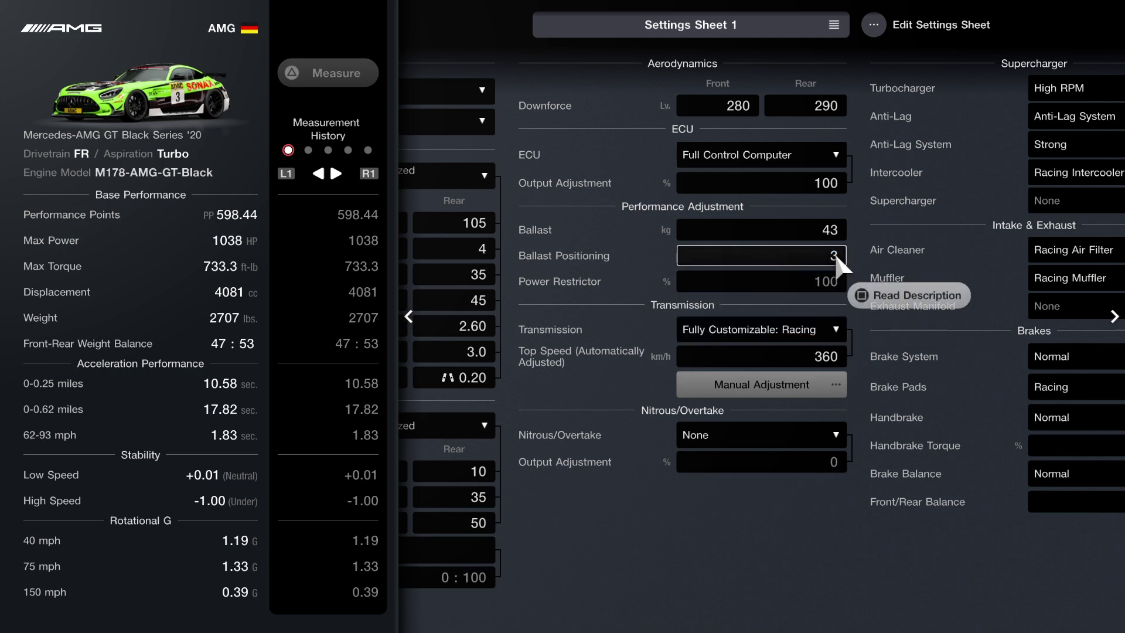
click(831, 330)
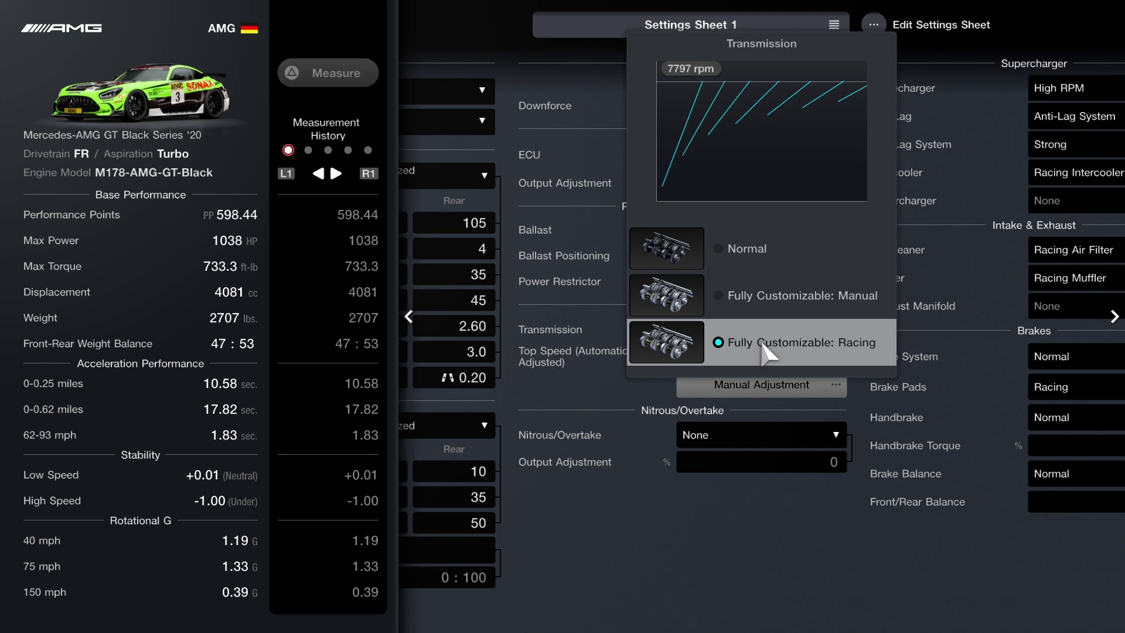
click(765, 296)
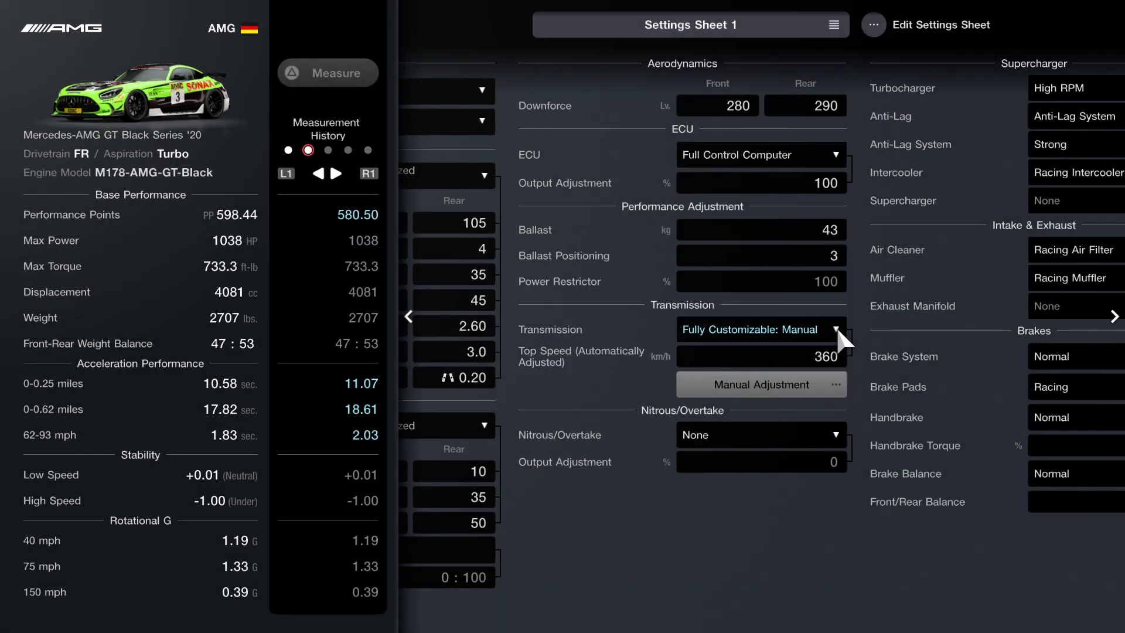
click(838, 327)
click(769, 386)
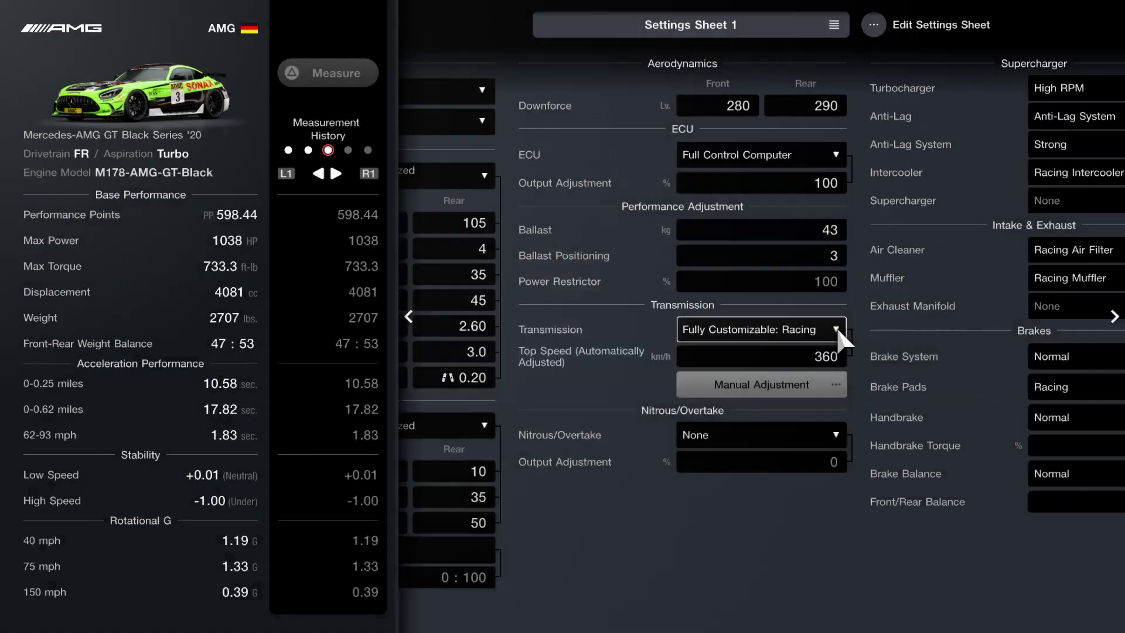
scroll(1055, 89, right, 5)
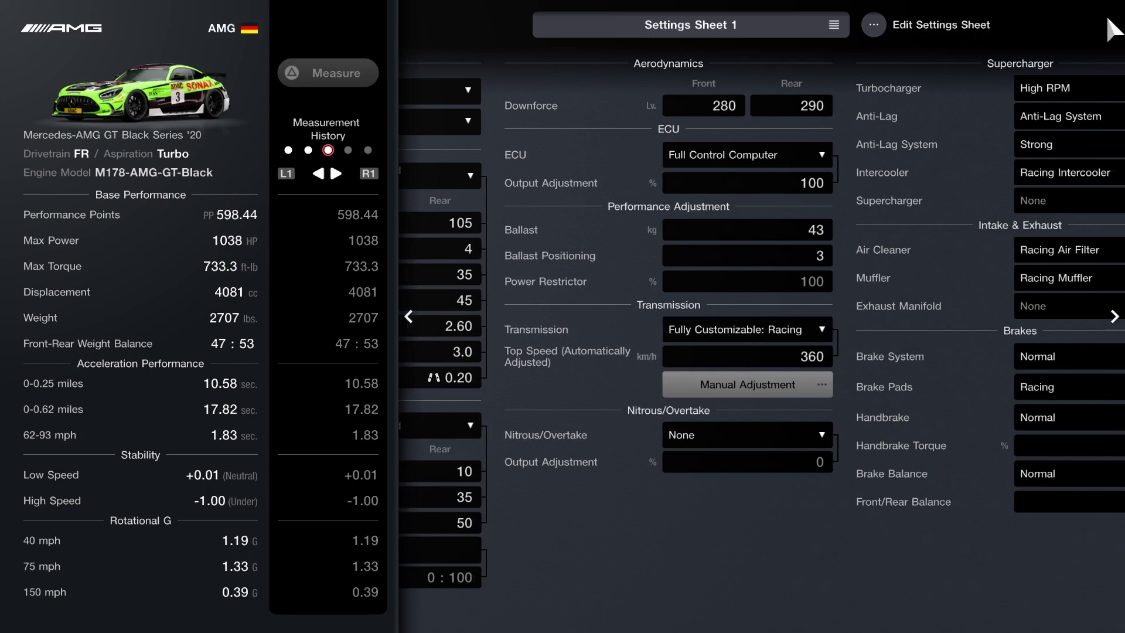
- Keep the High RPM turbocharger and the Anti-Lag System at Strong
click(894, 88)
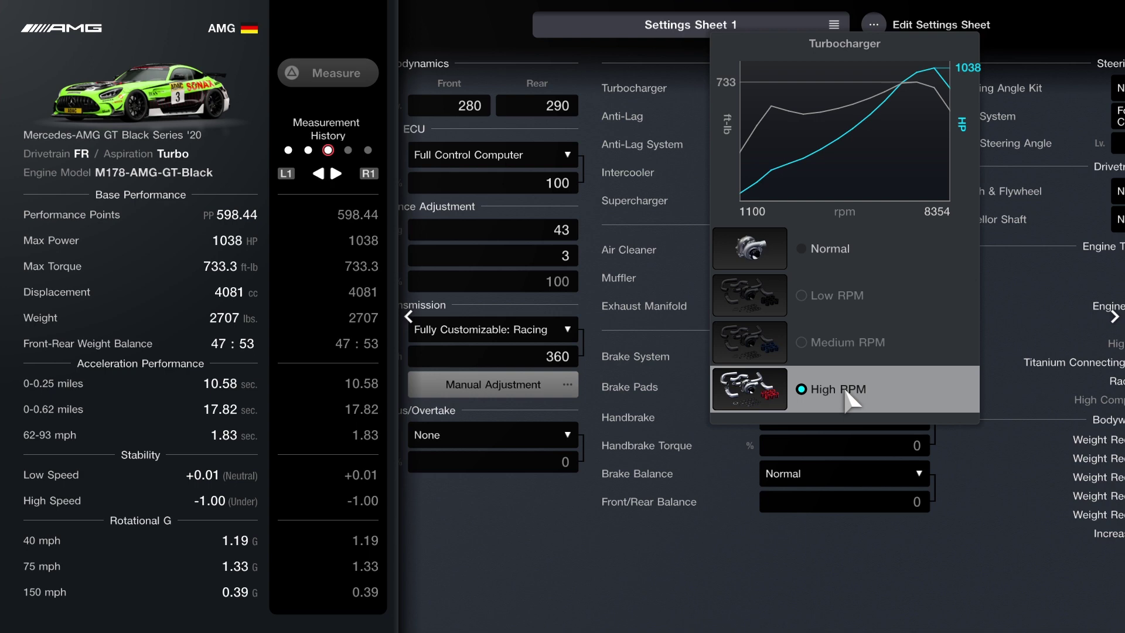
click(848, 399)
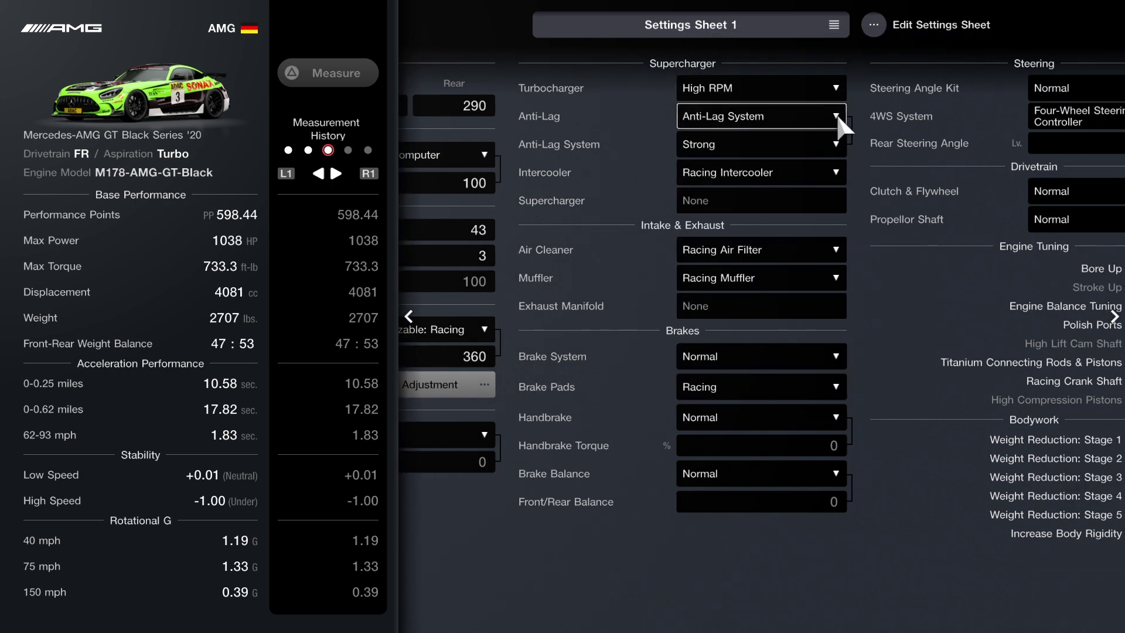
click(836, 116)
click(767, 136)
click(835, 141)
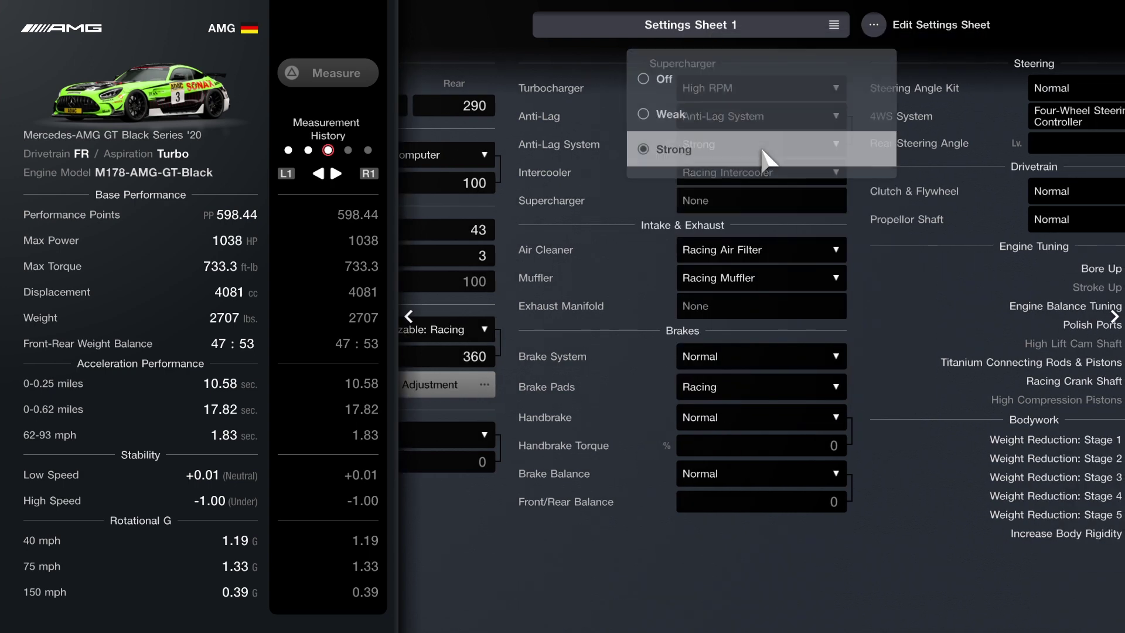
click(766, 156)
- Compare Normal against Racing for the intercooler and air filter, keeping both Racing
click(837, 172)
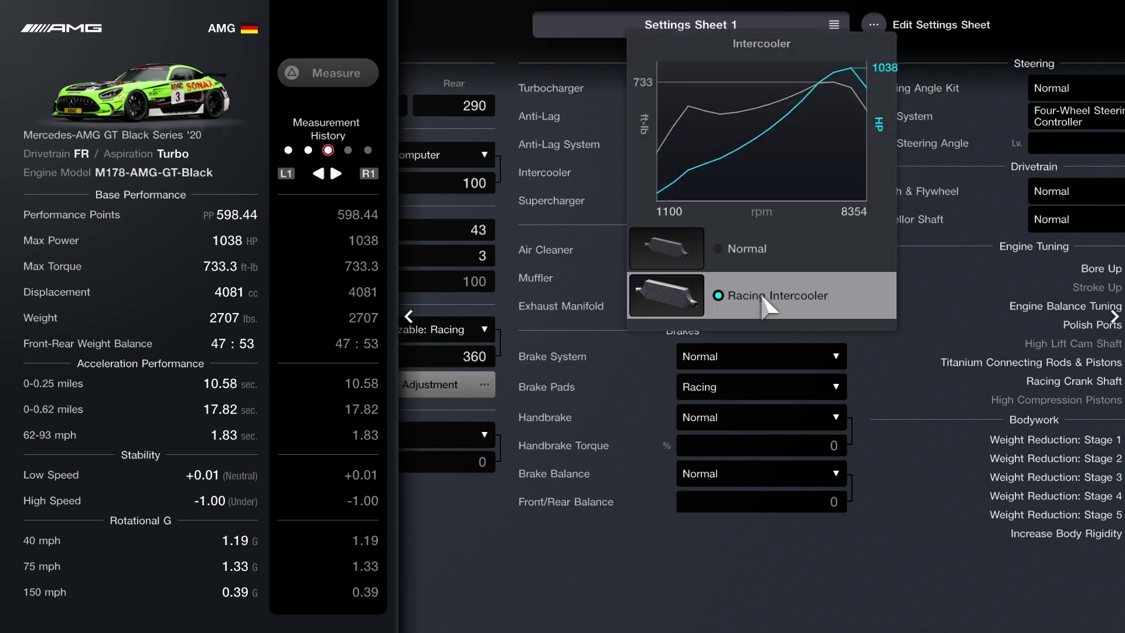
click(765, 250)
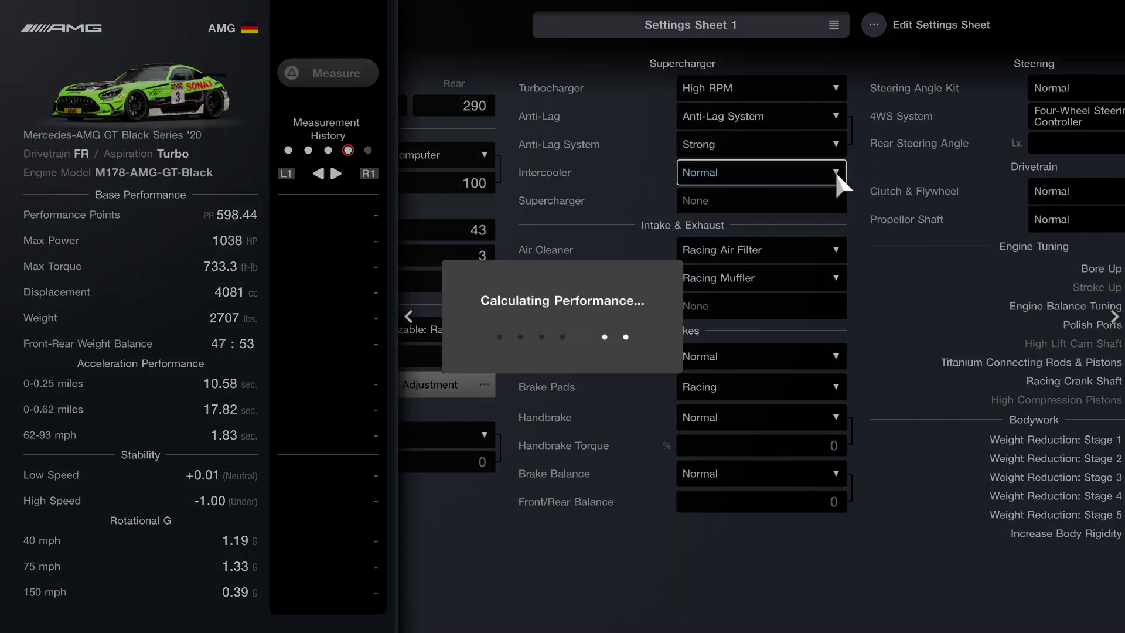
click(836, 173)
click(779, 225)
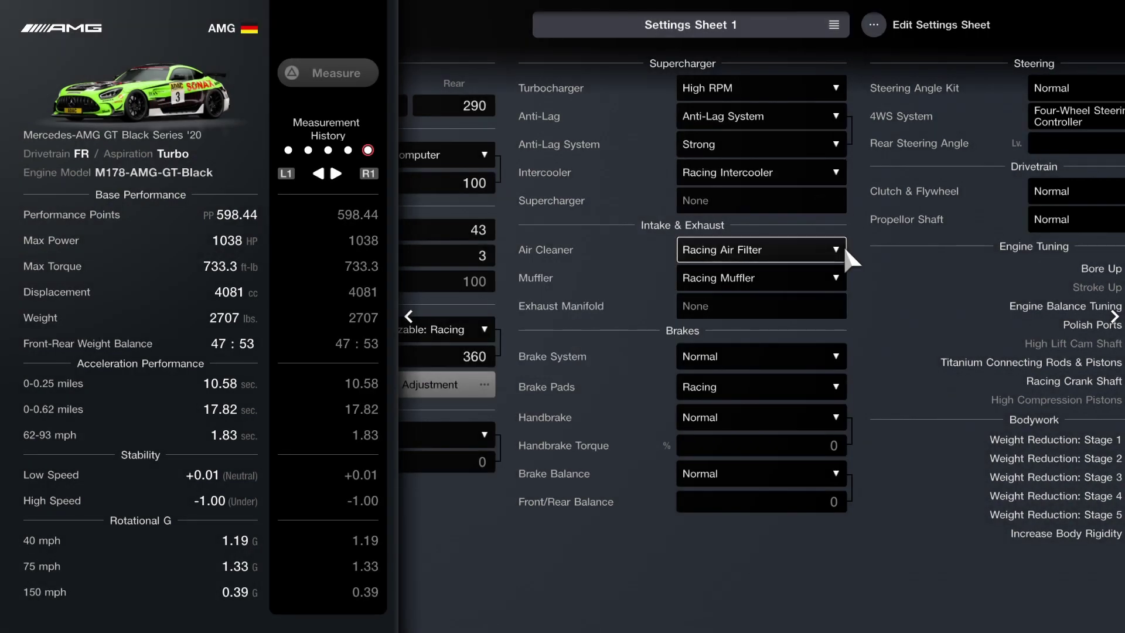
click(843, 245)
click(760, 253)
click(814, 247)
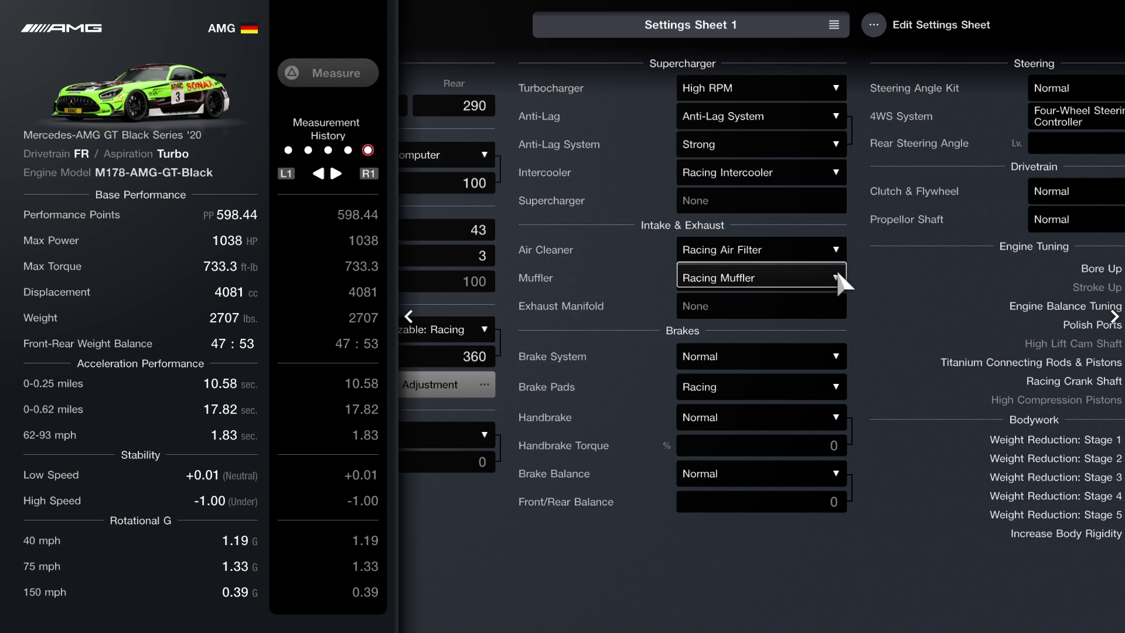
- Keep the Racing Muffler after trying Normal, then keep Normal brakes and check pads
click(837, 278)
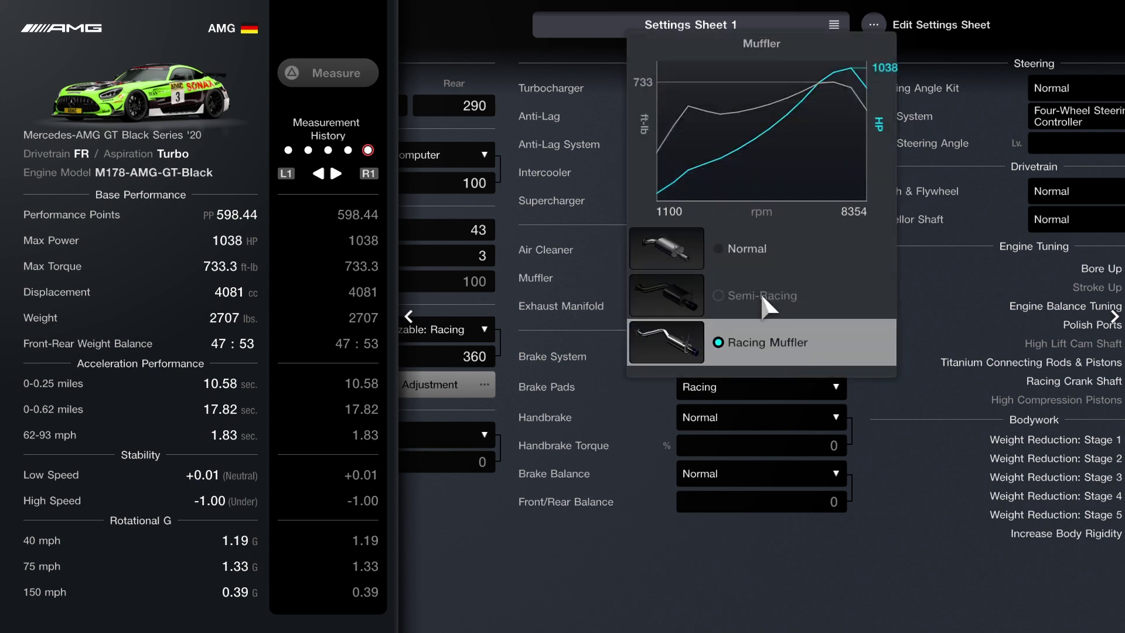
click(762, 252)
click(835, 277)
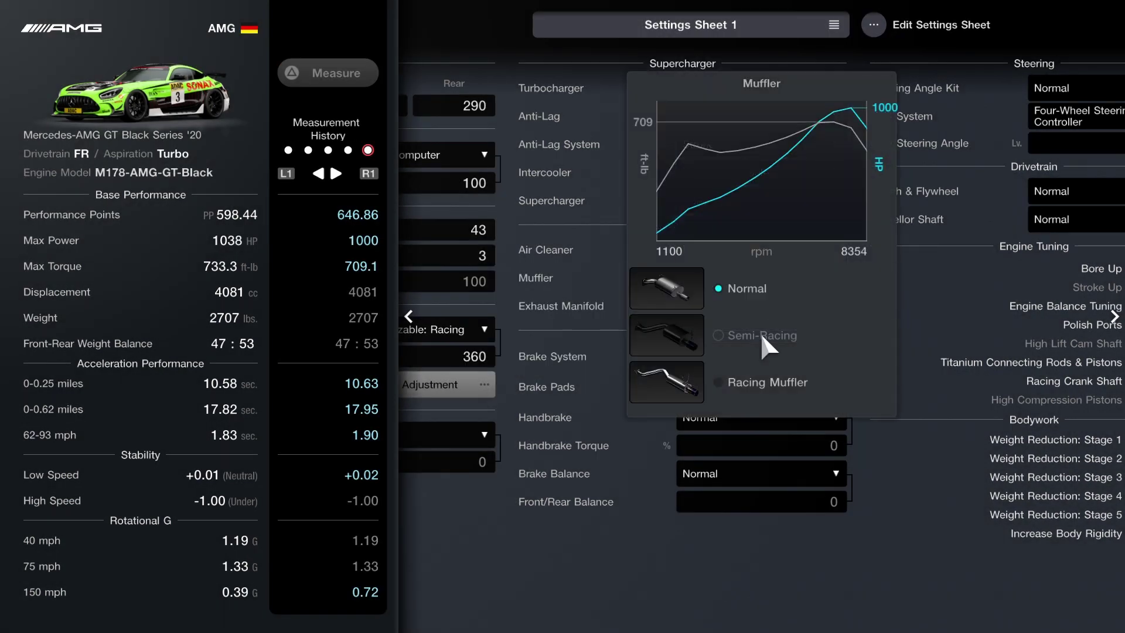
click(762, 381)
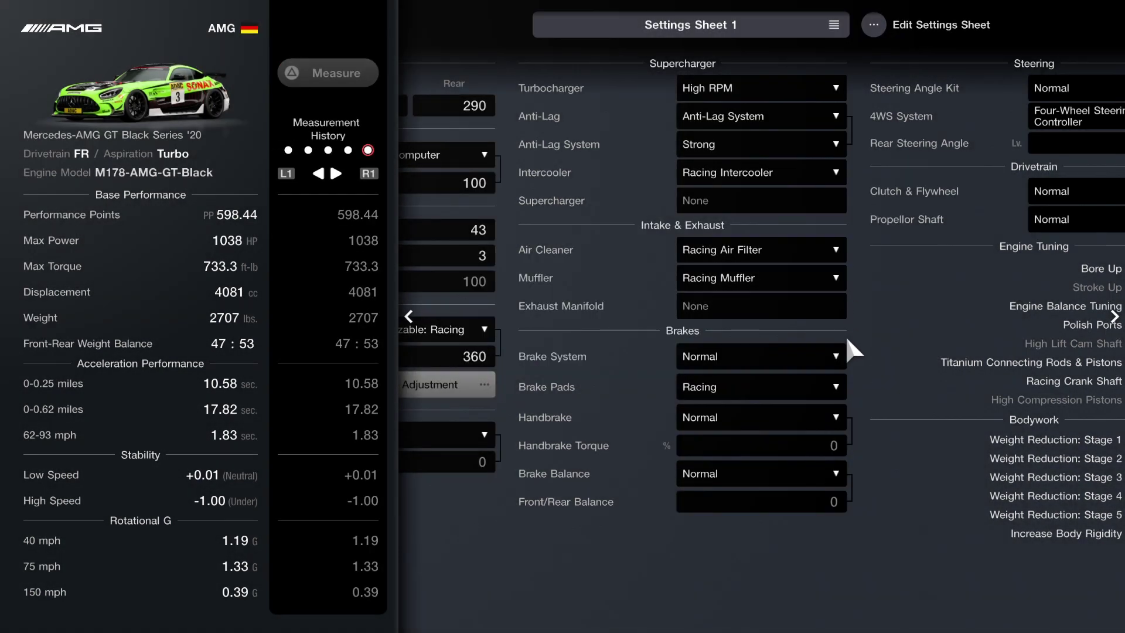
click(816, 355)
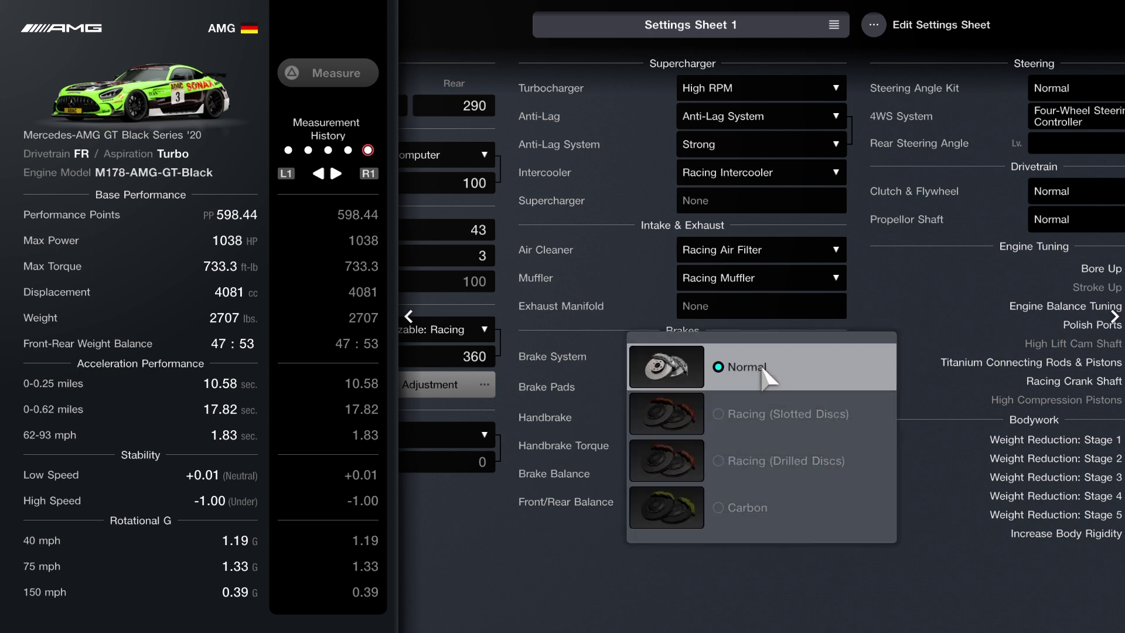
click(763, 368)
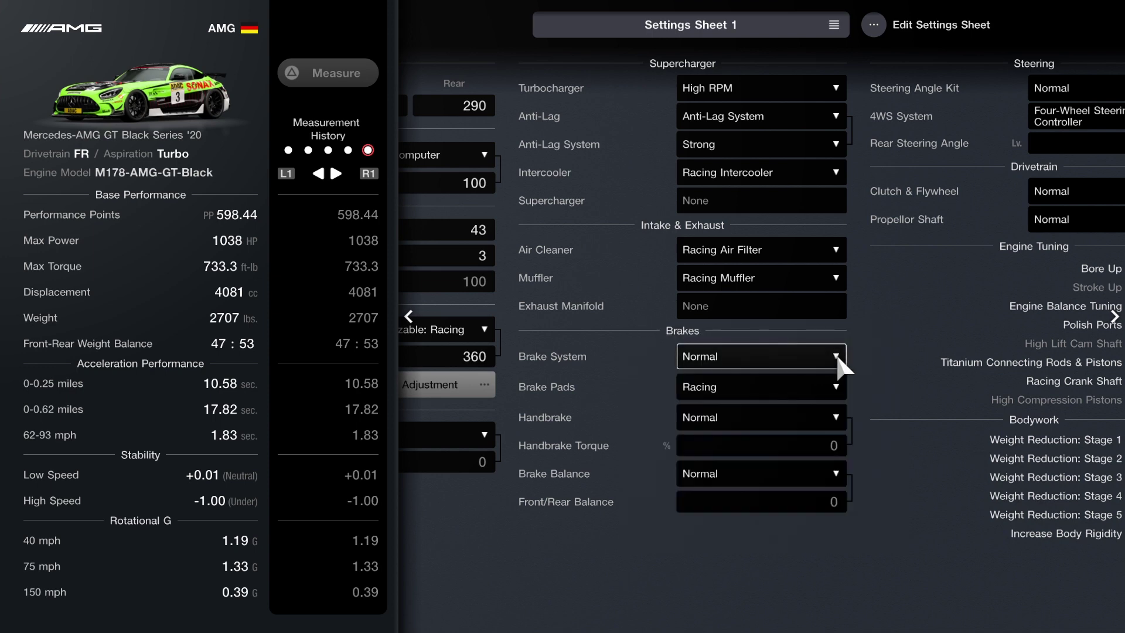
click(761, 393)
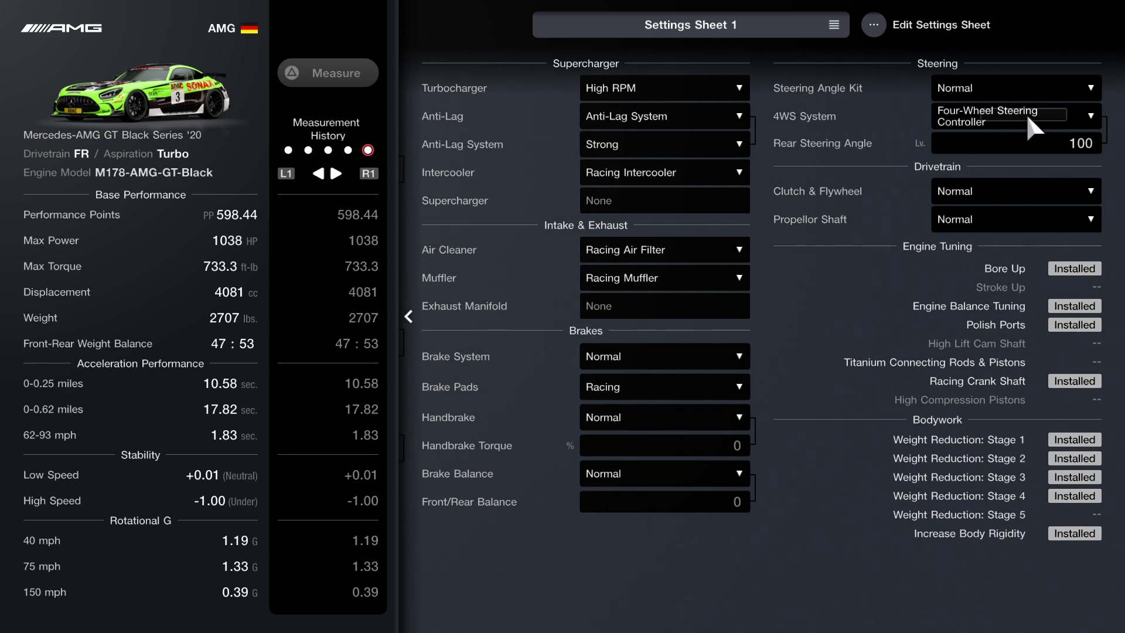
- Switch 4WS to None and back to the controller, restoring rear steering angle 100
click(1027, 113)
key(Down)
key(Return)
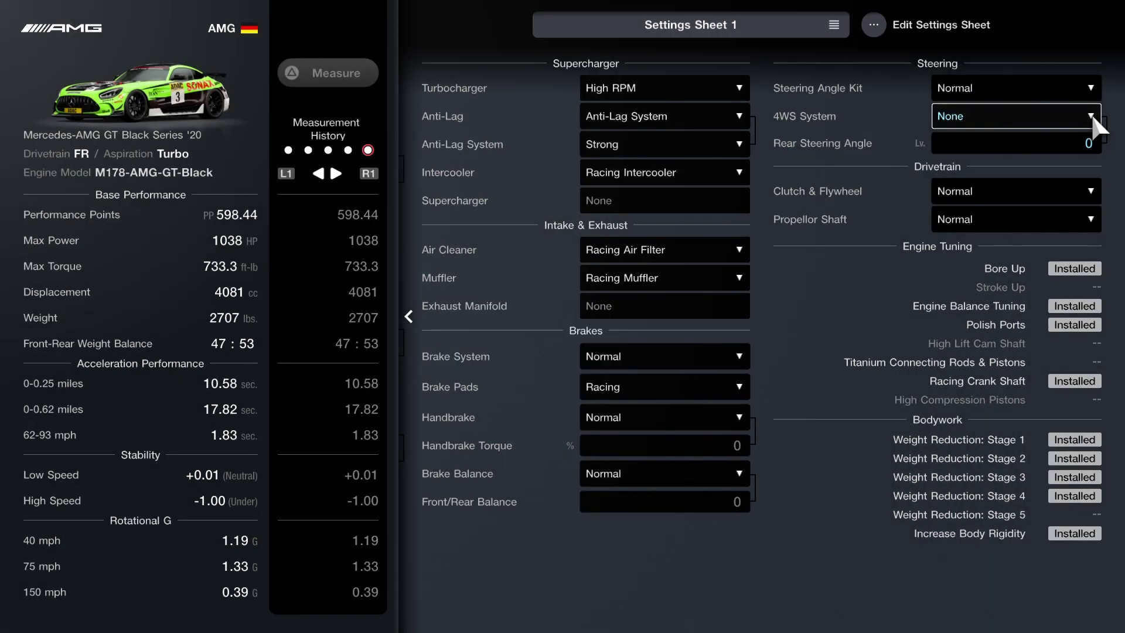
click(1092, 113)
key(Up)
key(Return)
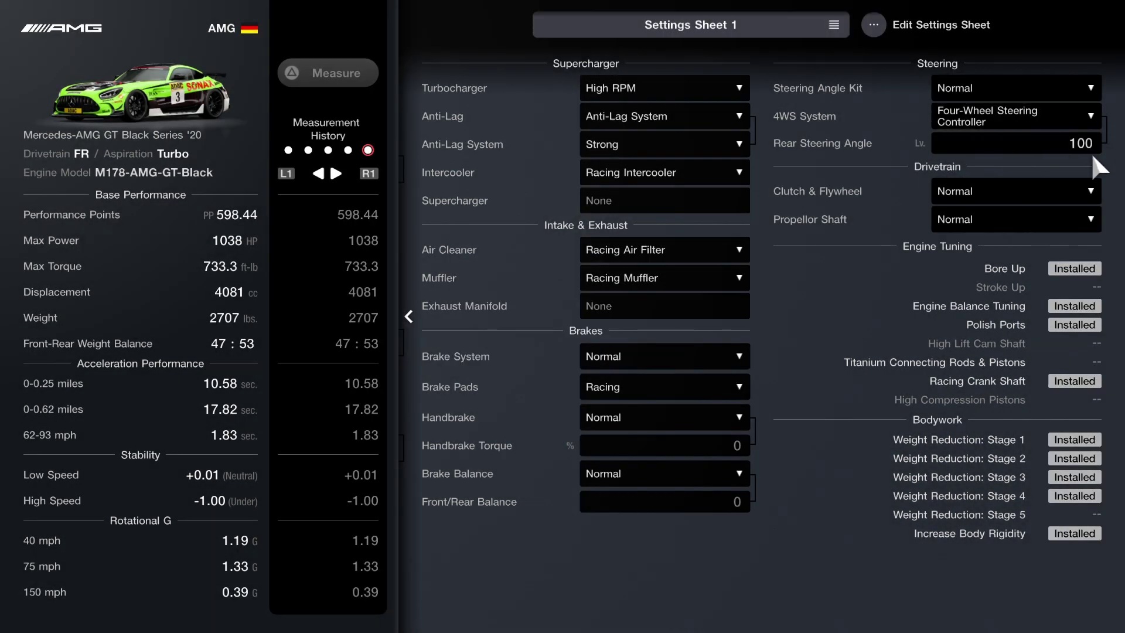
- Keep the Normal clutch and flywheel and the Normal propeller shaft
click(974, 198)
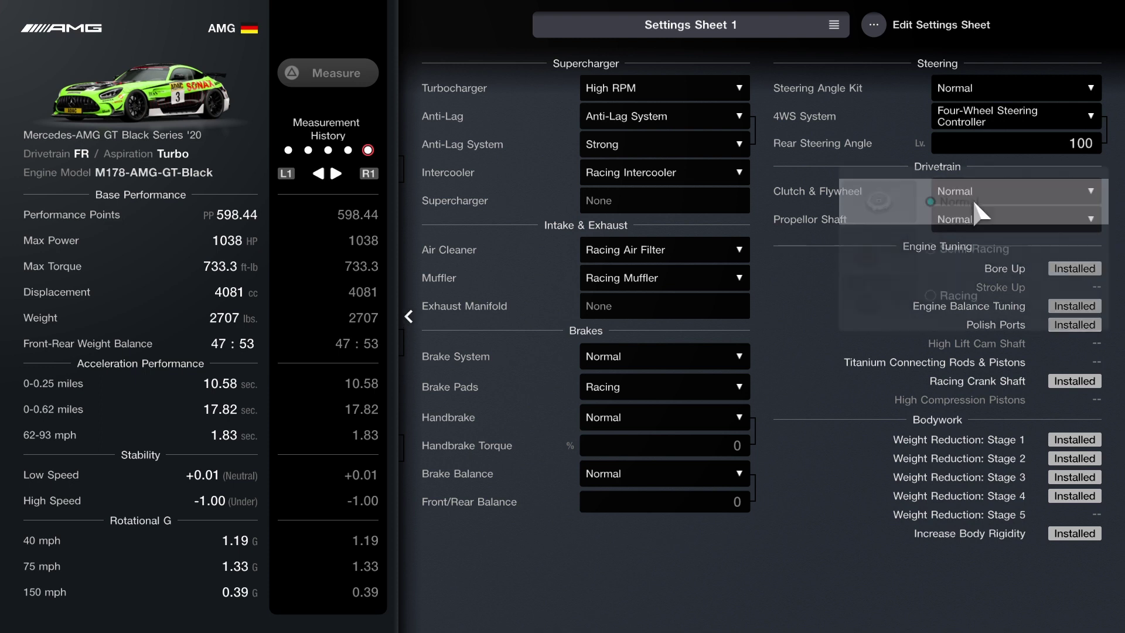
click(949, 208)
click(1085, 219)
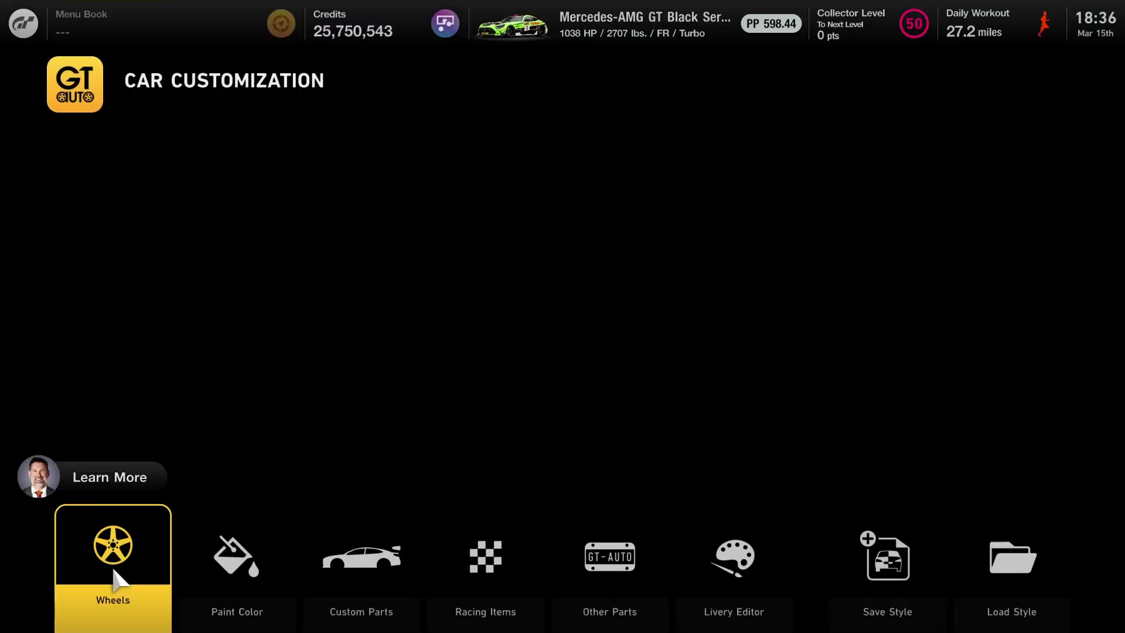
- Confirm the Type A front bumper and Custom Wing Set stay fitted, then go to Wheels
click(332, 570)
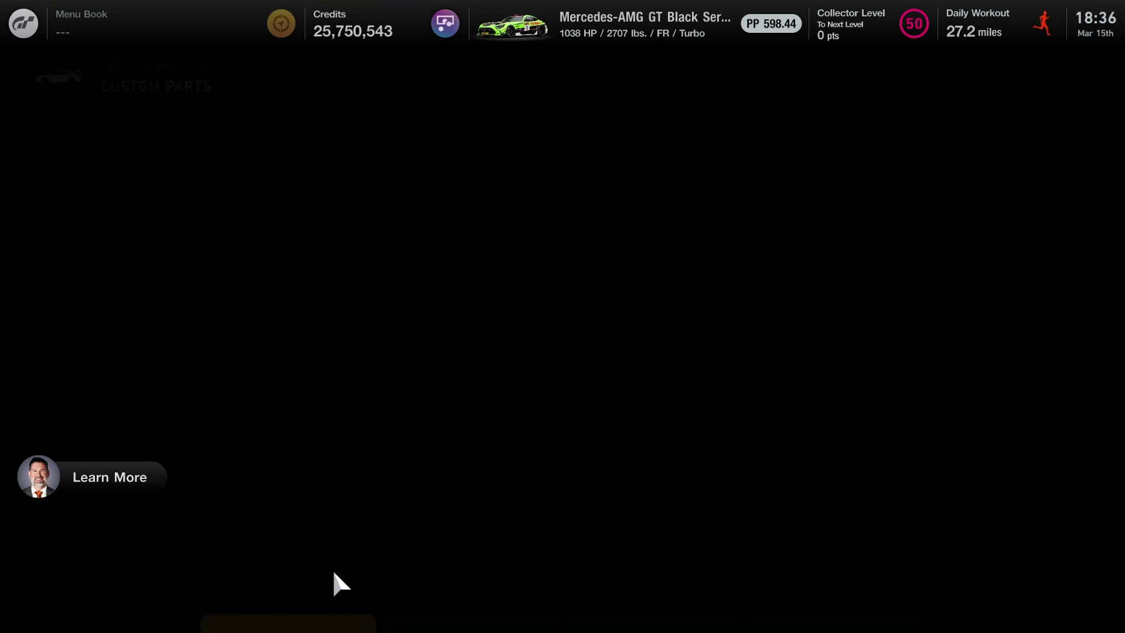
click(289, 582)
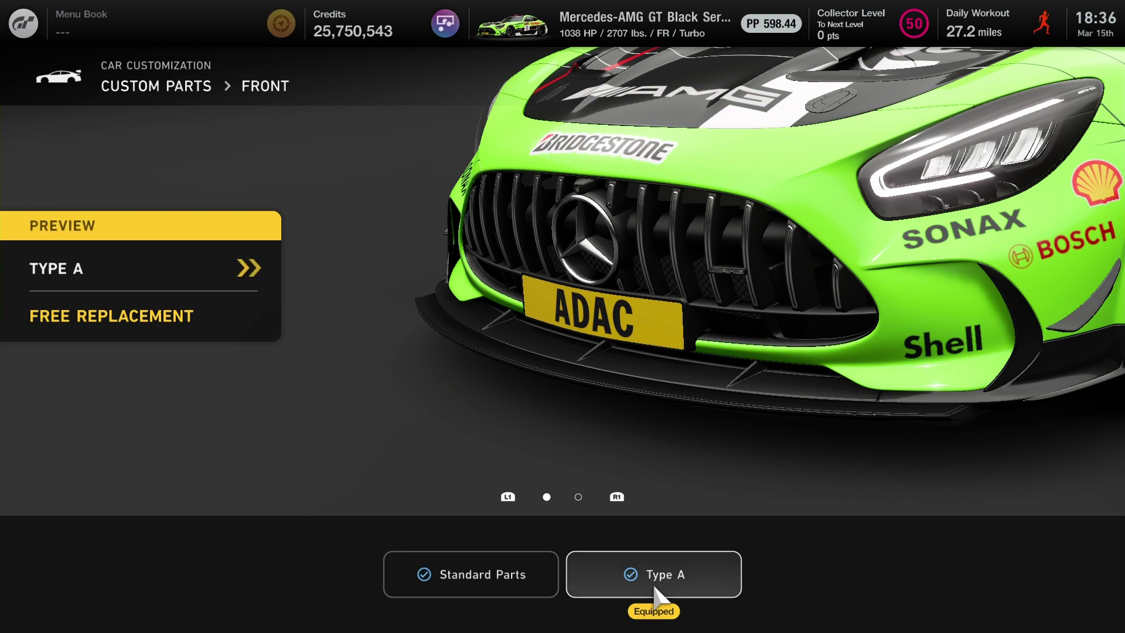
key(Escape)
click(822, 589)
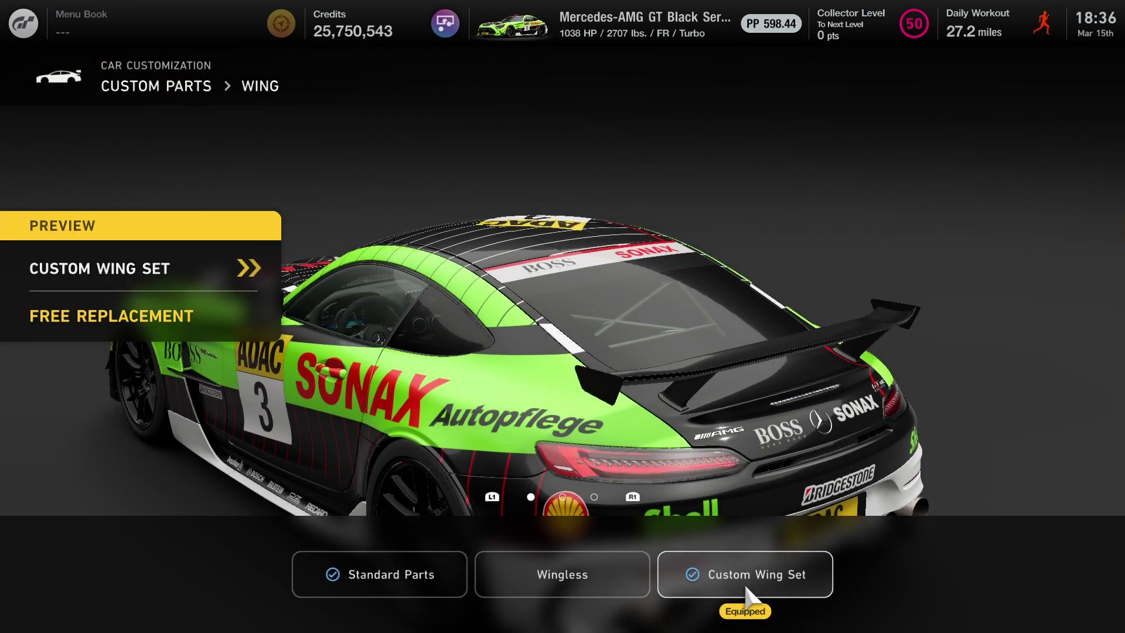
key(Escape)
key(Escape)
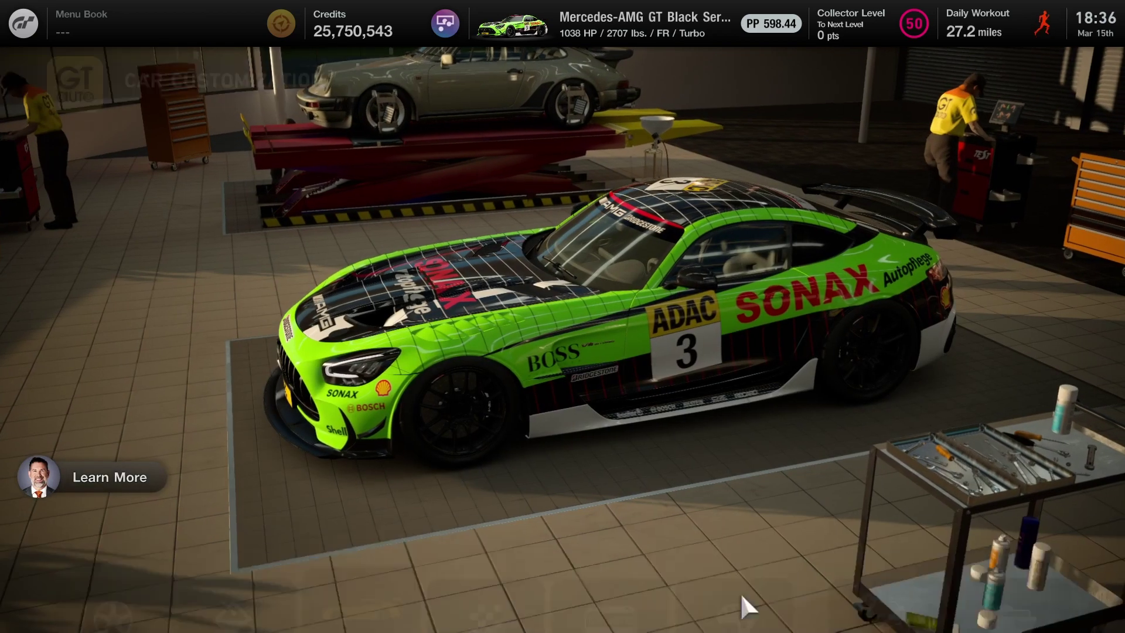
click(123, 580)
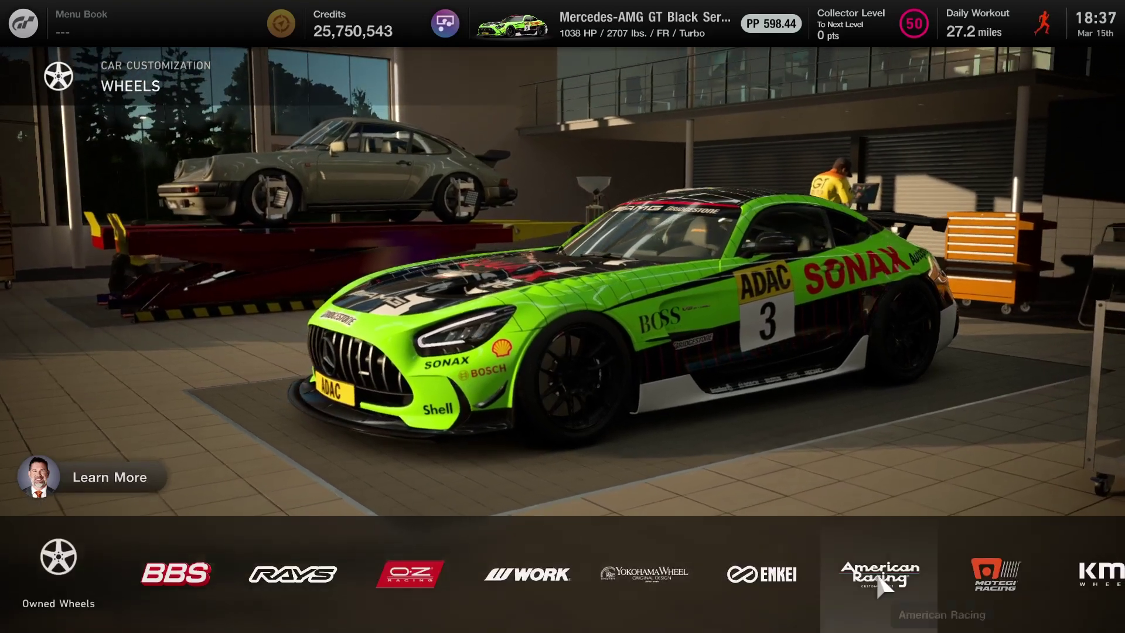
- Preview ENKEI RACING GTC02 wheels, comparing Wide and Standard offsets, and install them
click(754, 582)
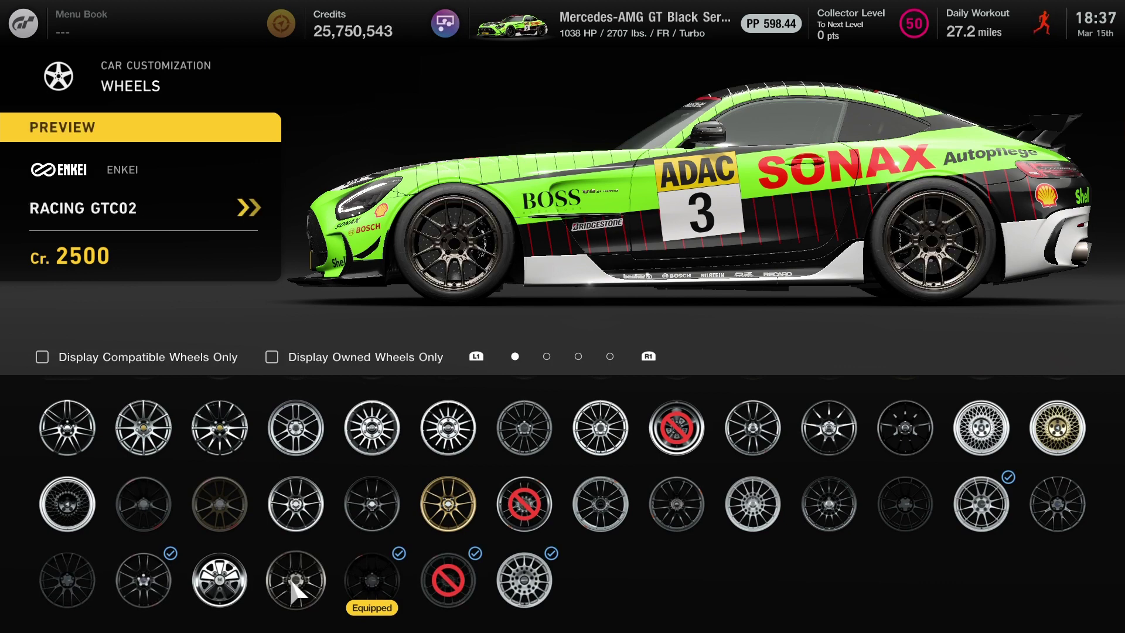
click(373, 589)
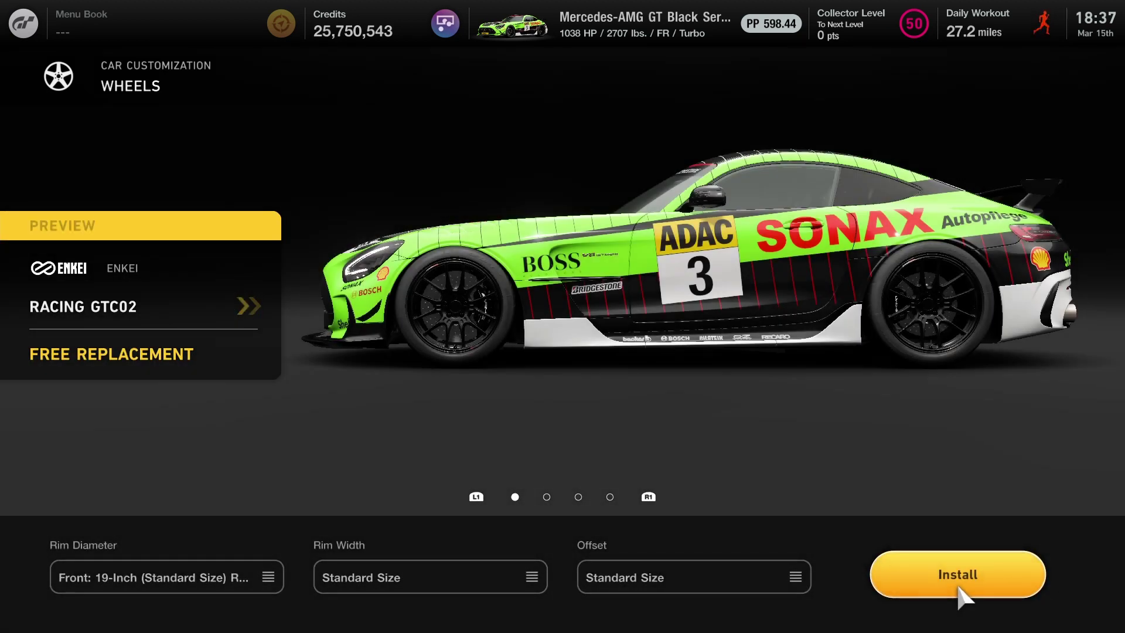
click(694, 576)
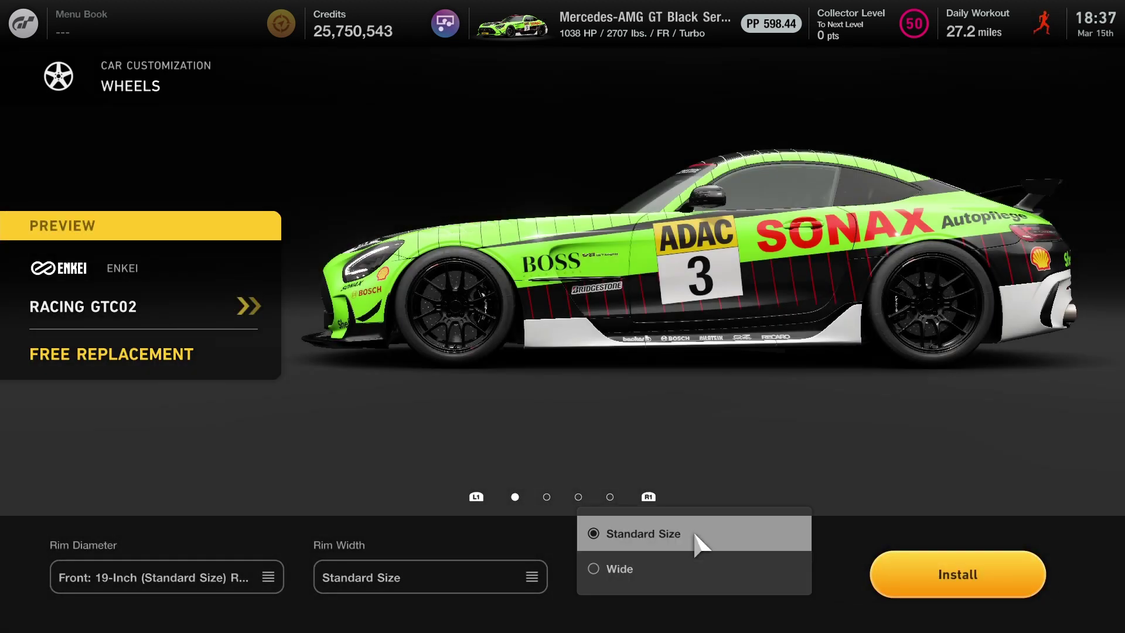
click(695, 576)
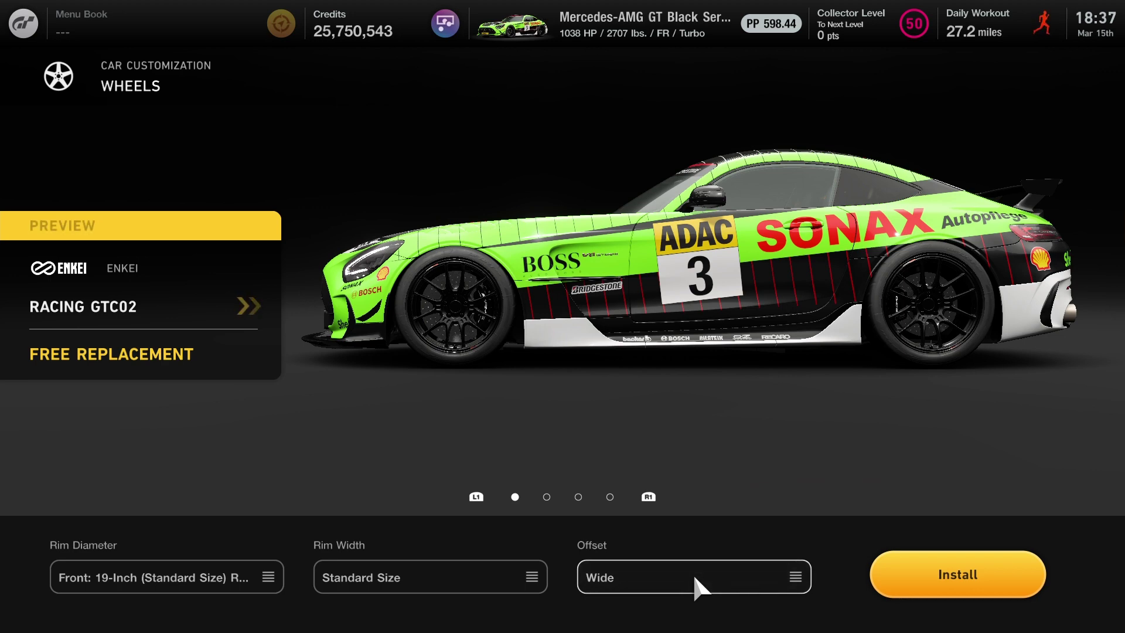
click(693, 576)
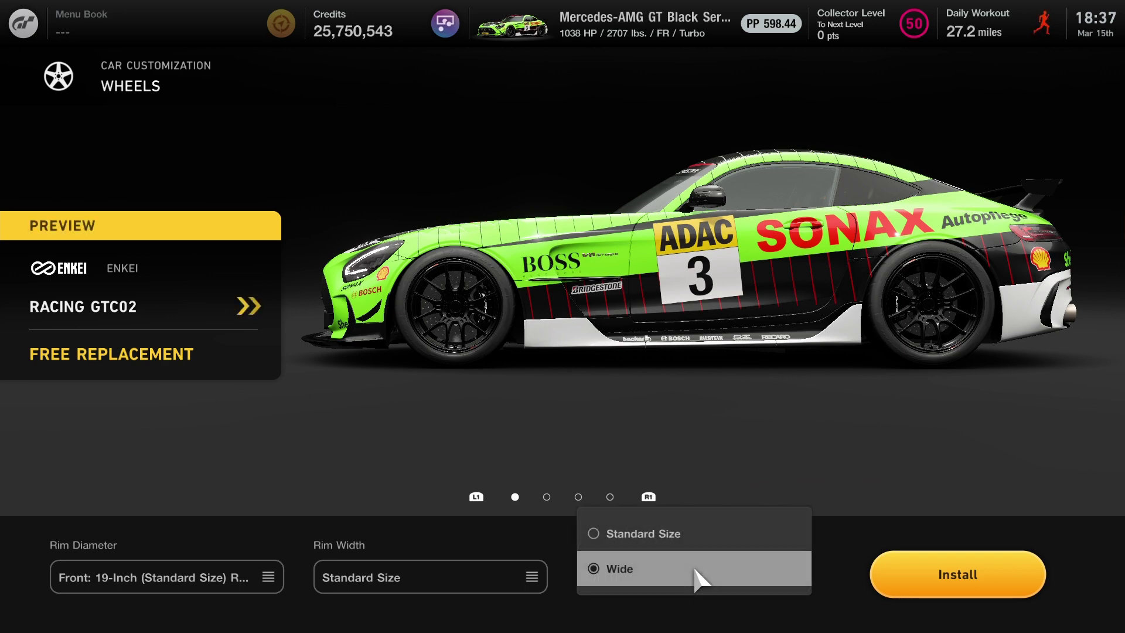
click(643, 534)
click(958, 590)
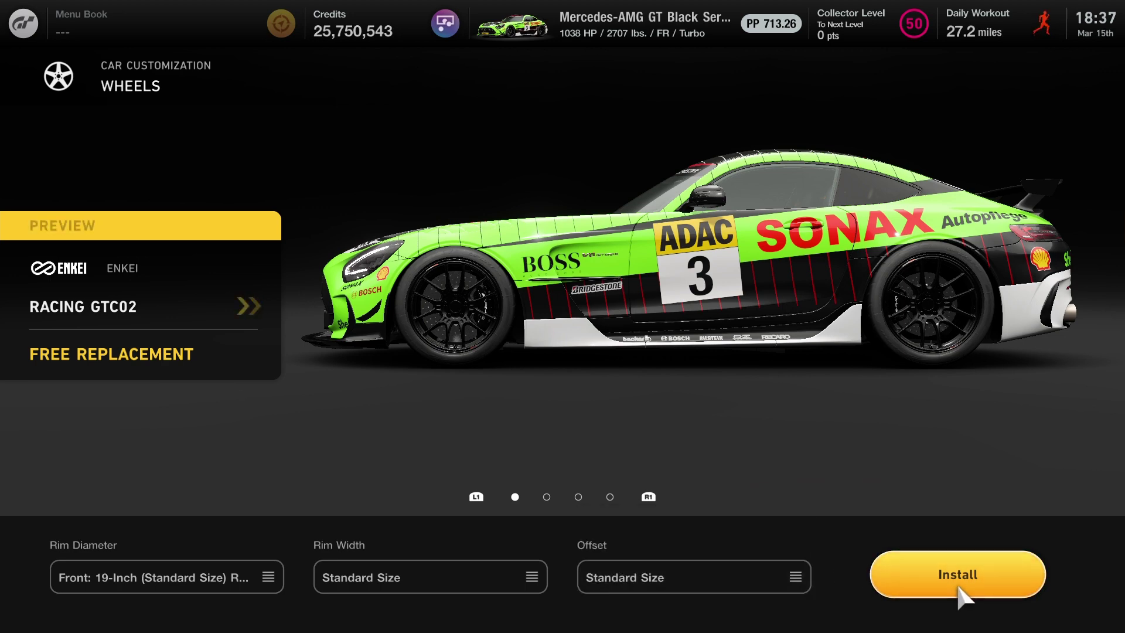
- Reselect RACING GTC02, keep the standard 19-inch rim, and install with Wide offset
click(767, 587)
scroll(131, 578, down, 3)
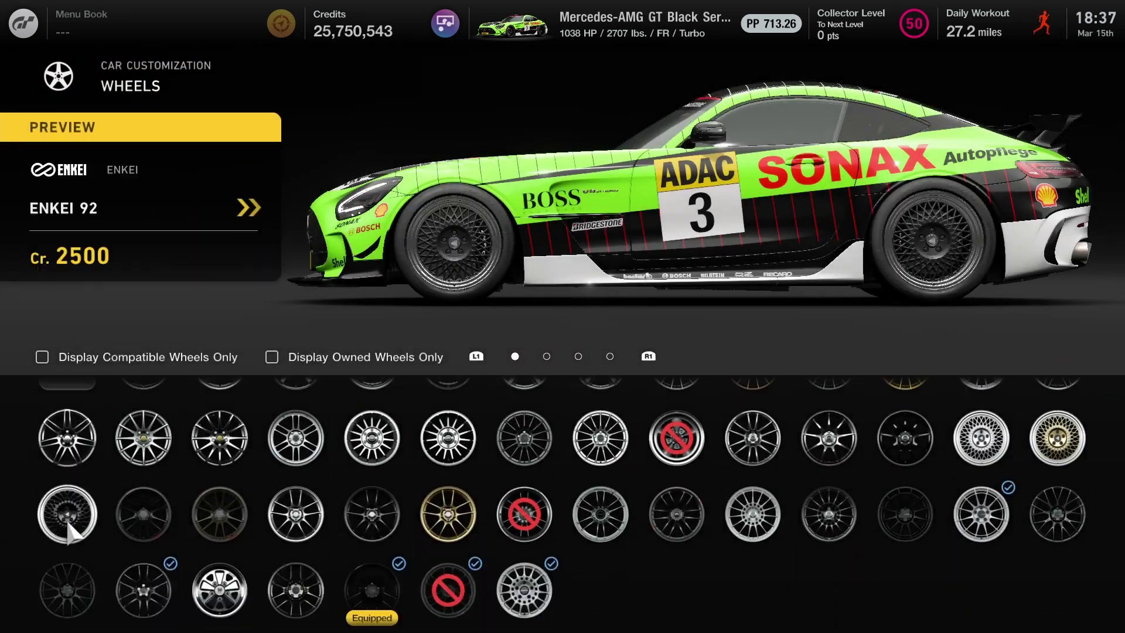
click(131, 577)
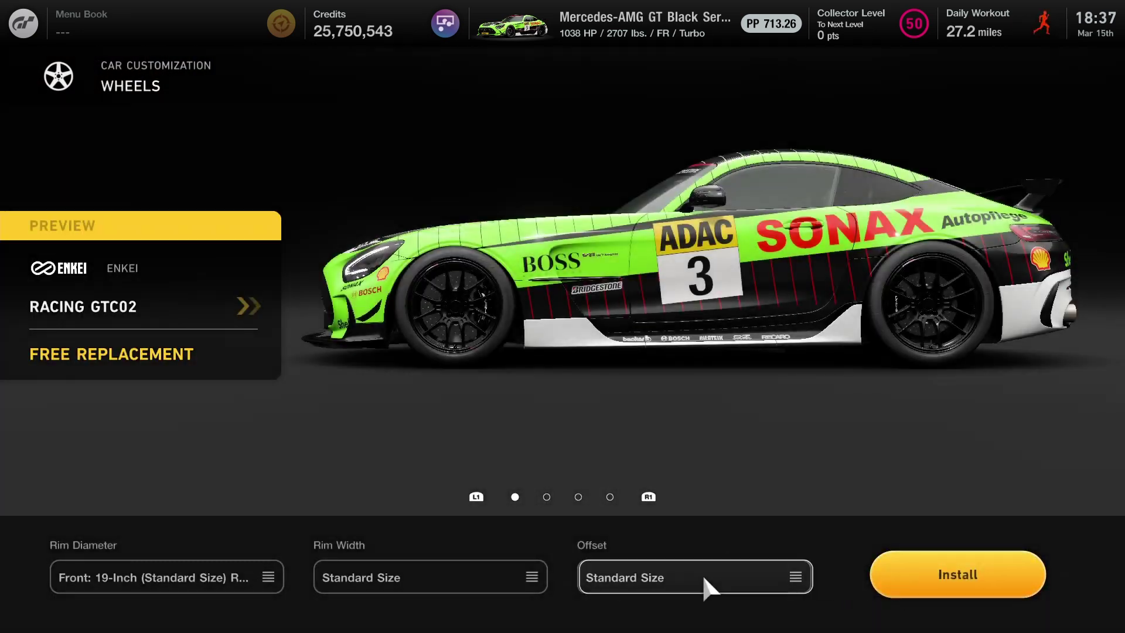
click(702, 574)
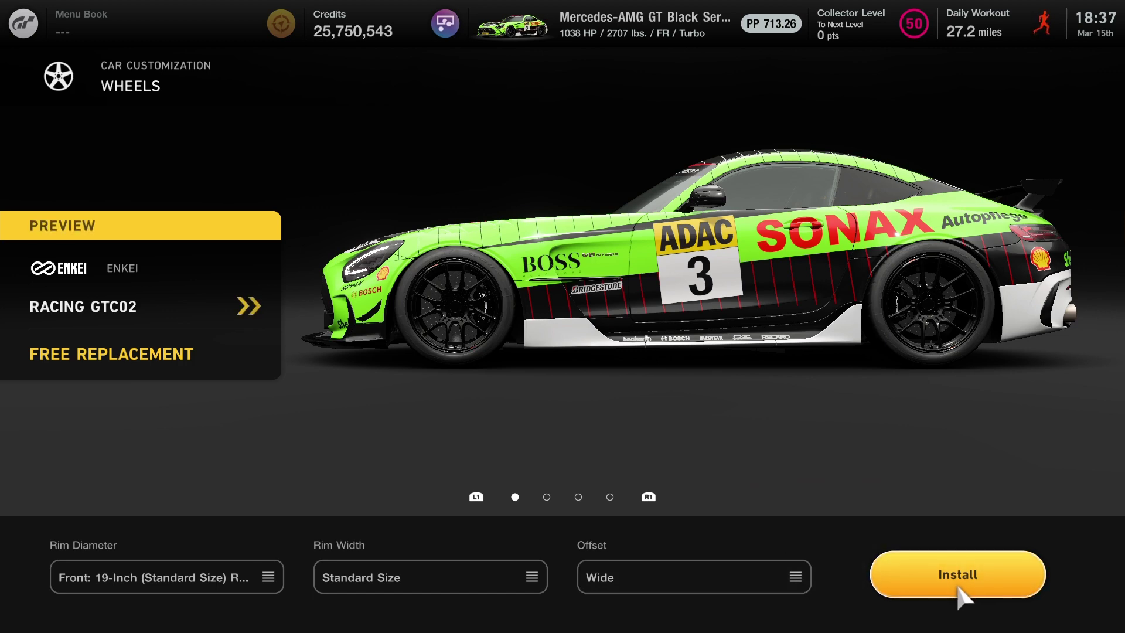
click(172, 580)
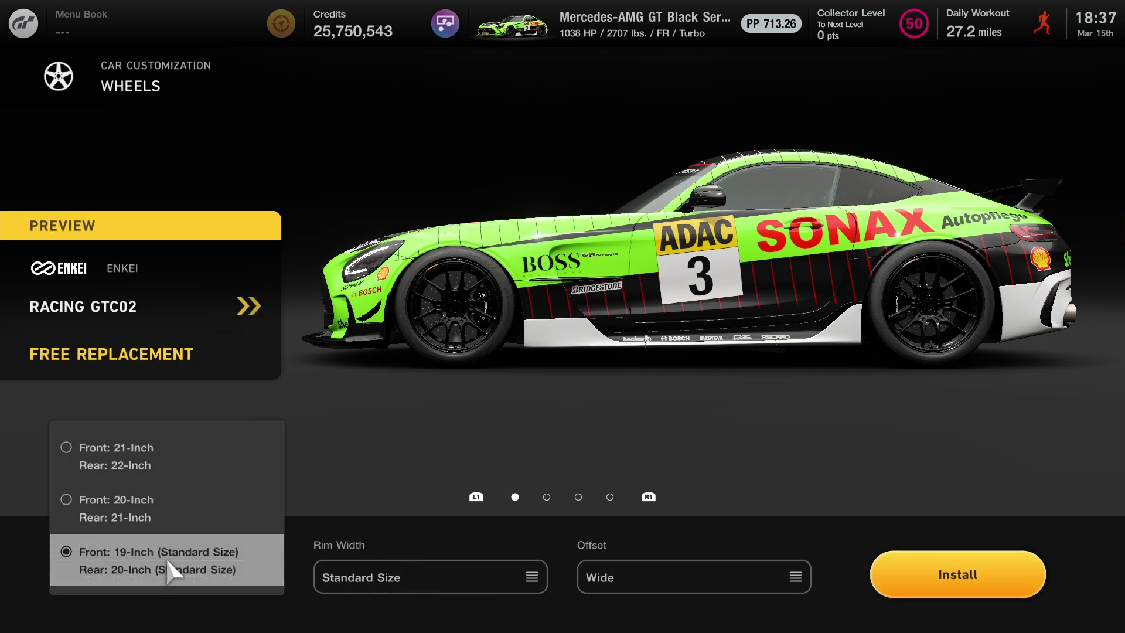
click(173, 571)
click(962, 598)
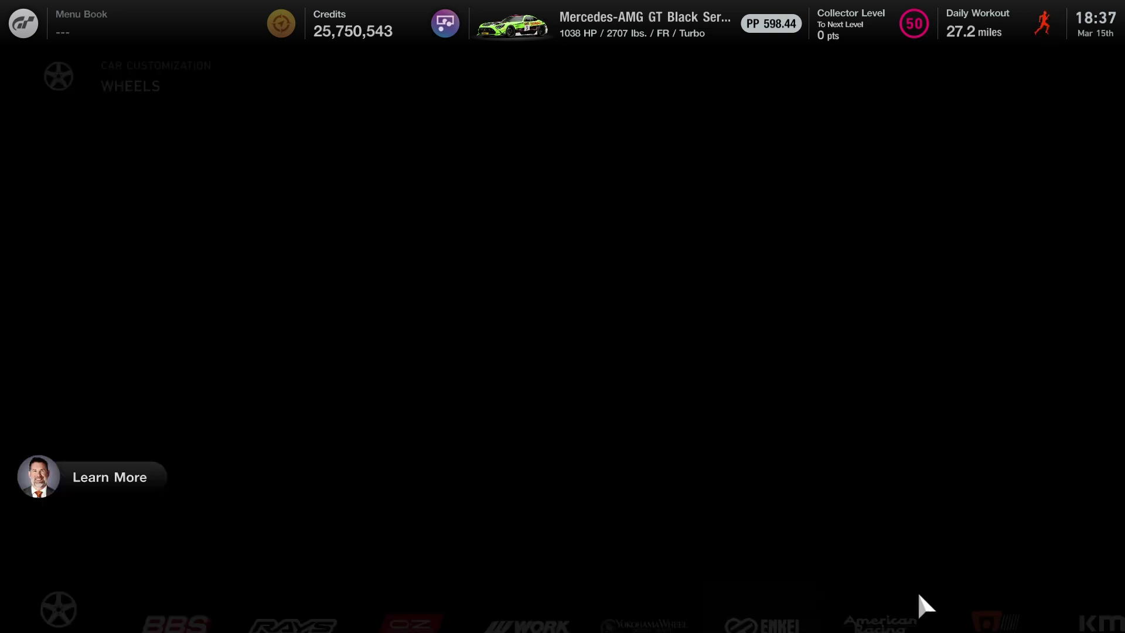